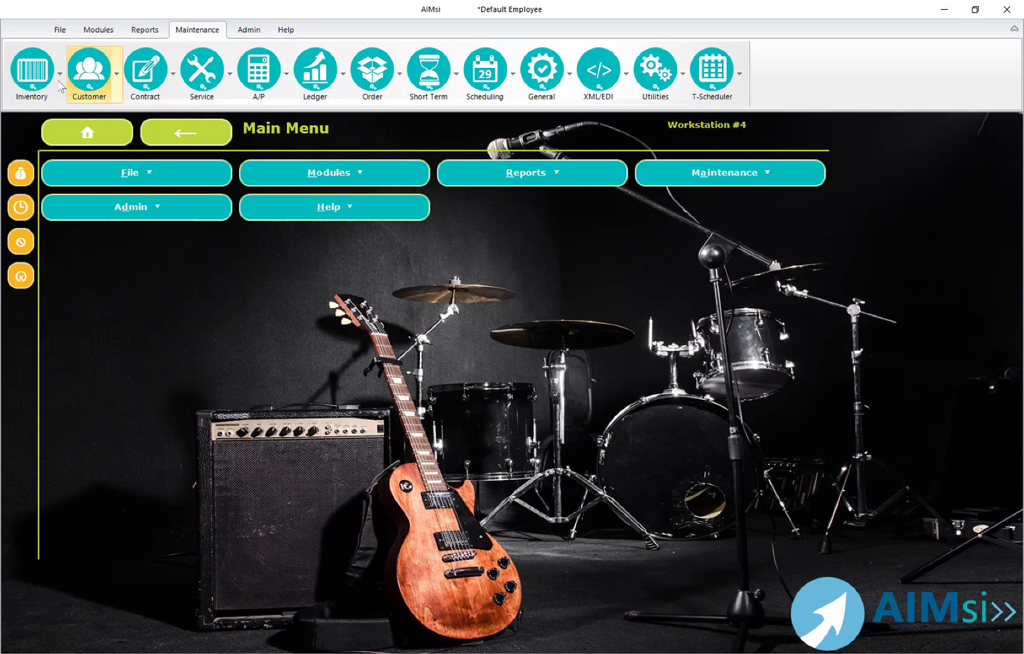
- Open the inventory attribute setup and start a new attribute described as "store location" with the tag name LOCATOR
left_click(65, 83)
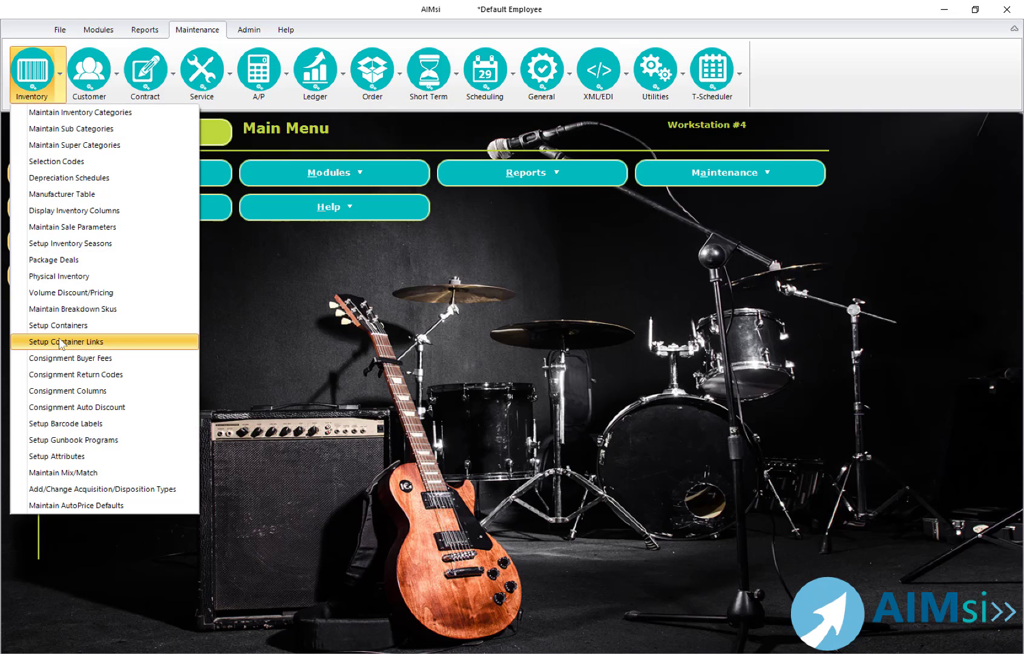
left_click(60, 456)
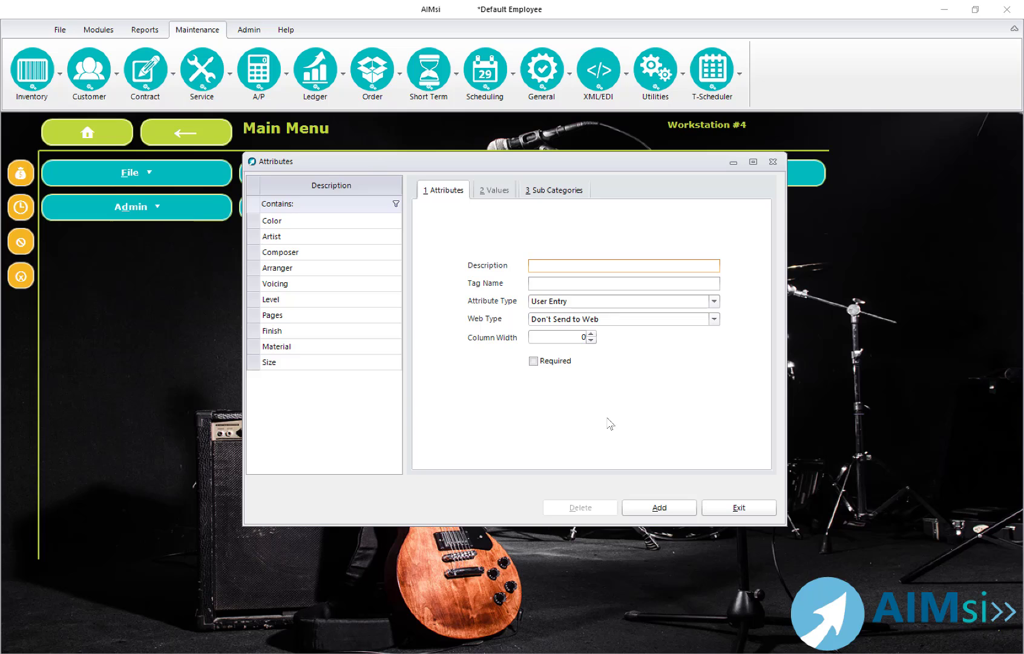
type("sto")
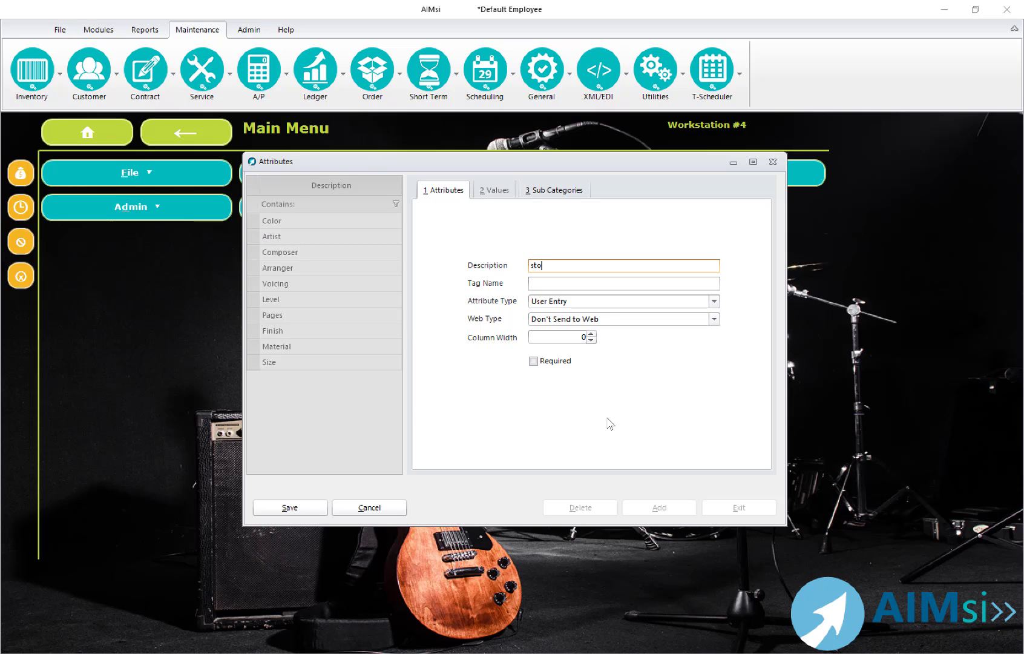
type("re location")
key("Tab")
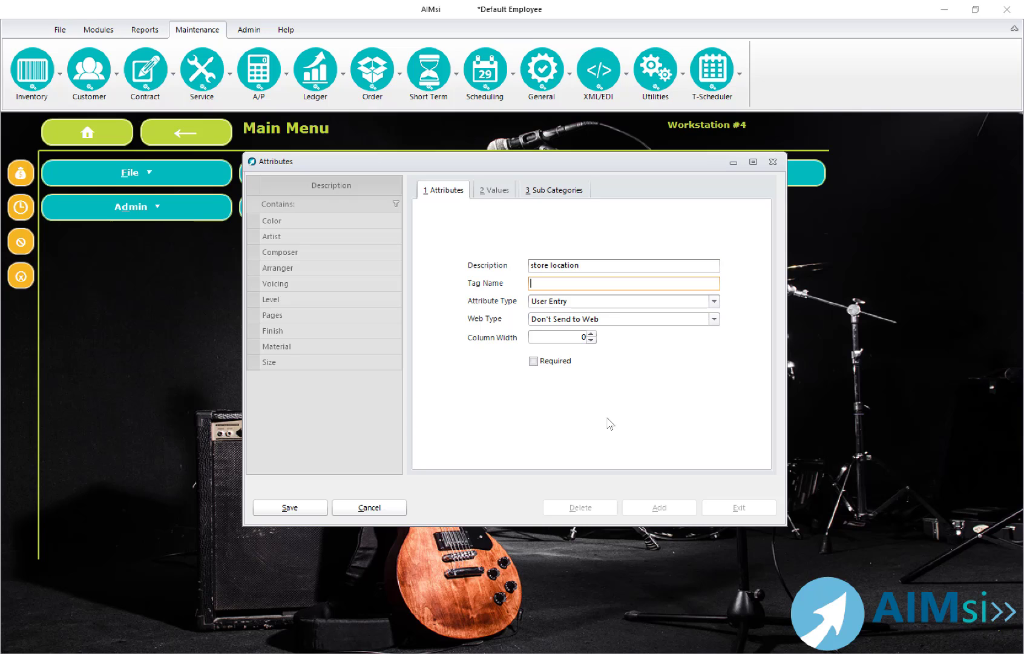
type("LOCATOR")
- Set the store location attribute's type to Predefined Values
left_click(719, 302)
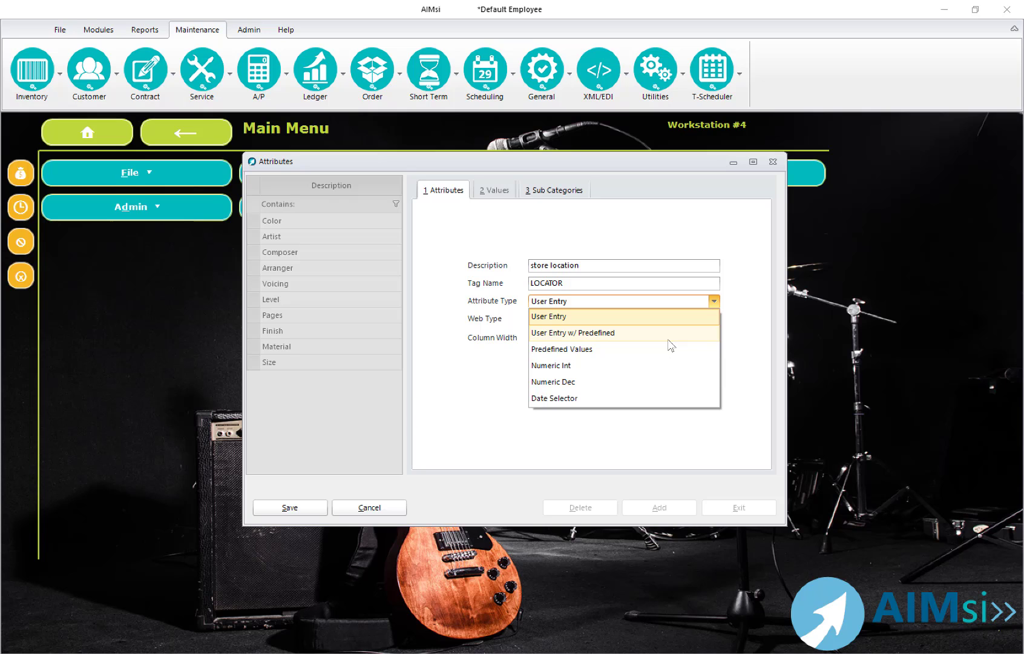
left_click(645, 349)
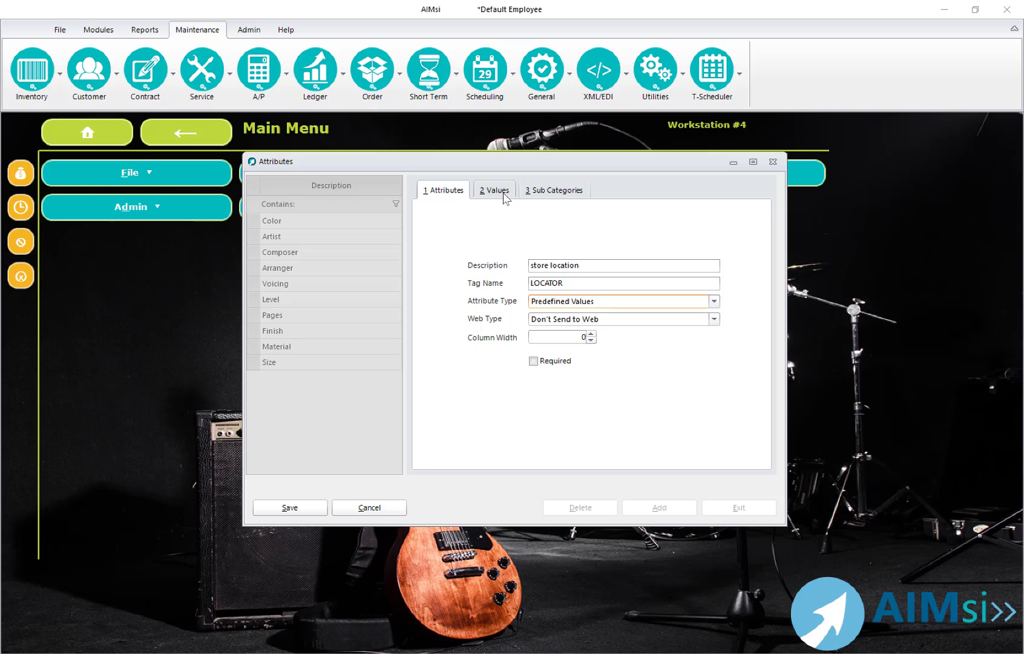
left_click(715, 301)
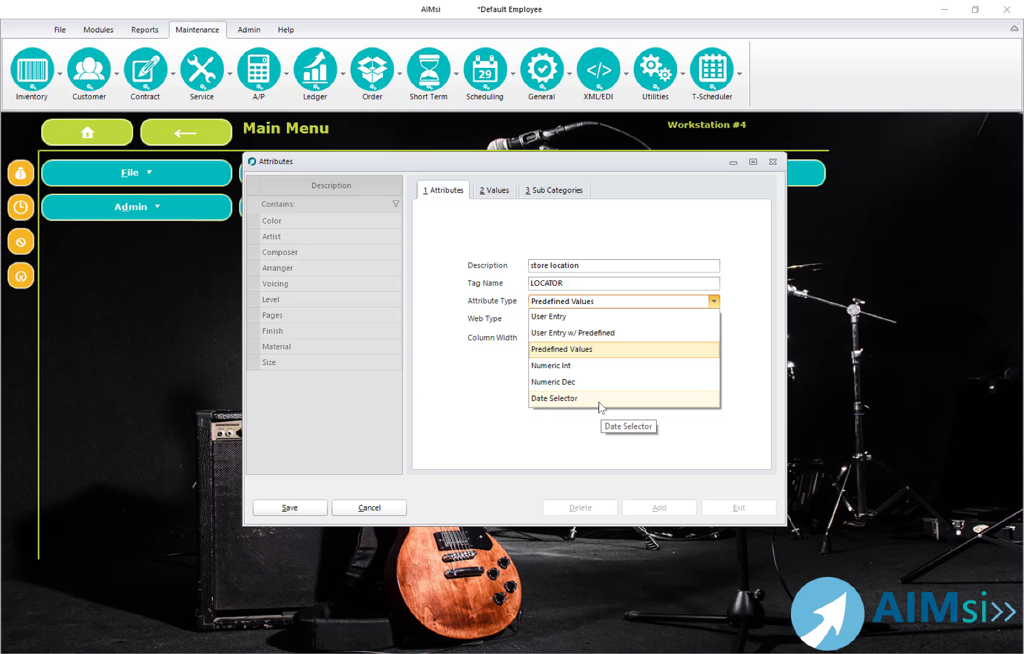
left_click(589, 350)
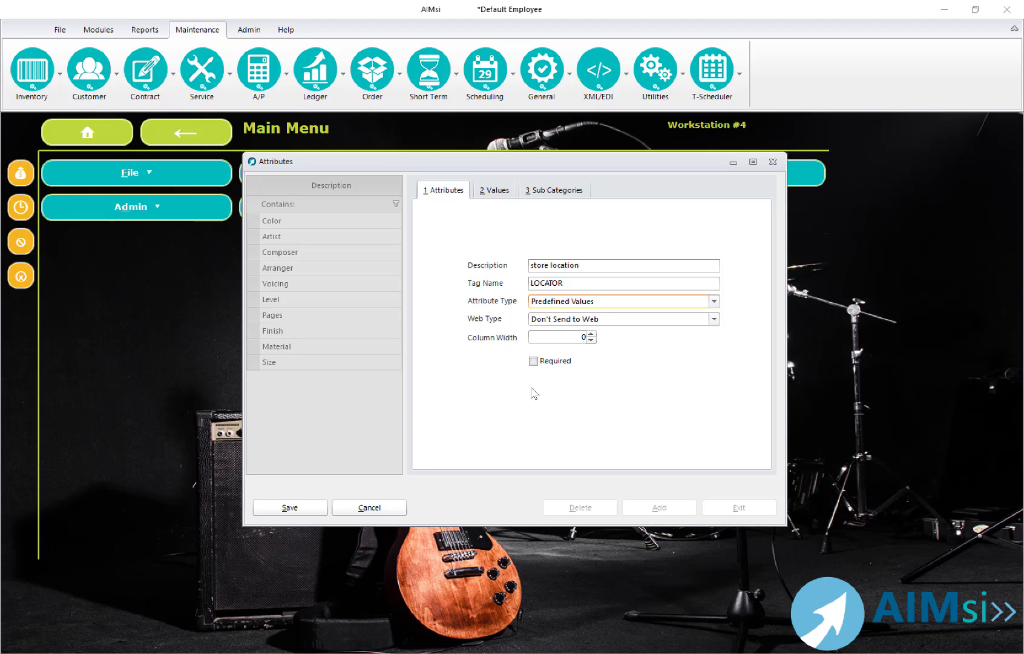
- Add "on display" as the first predefined value of the store location attribute
left_click(492, 193)
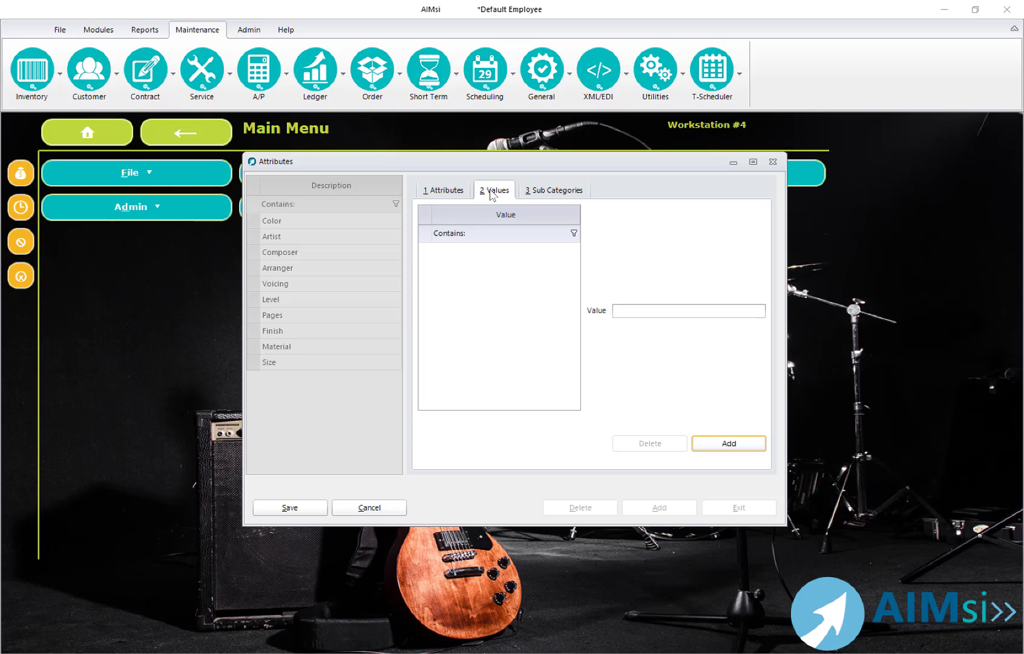
left_click(628, 311)
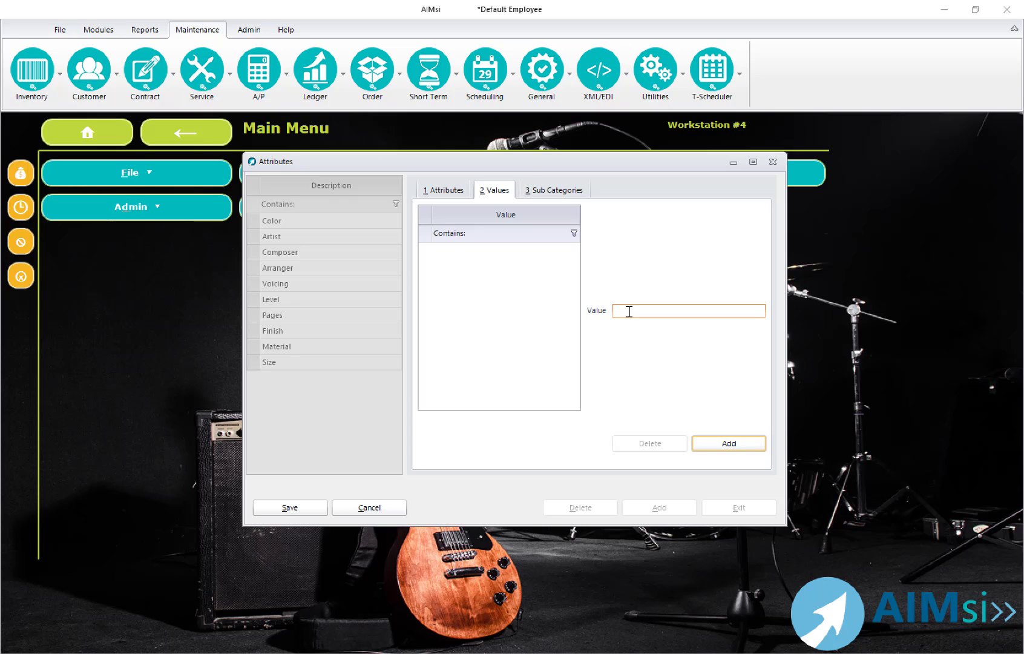
type("on")
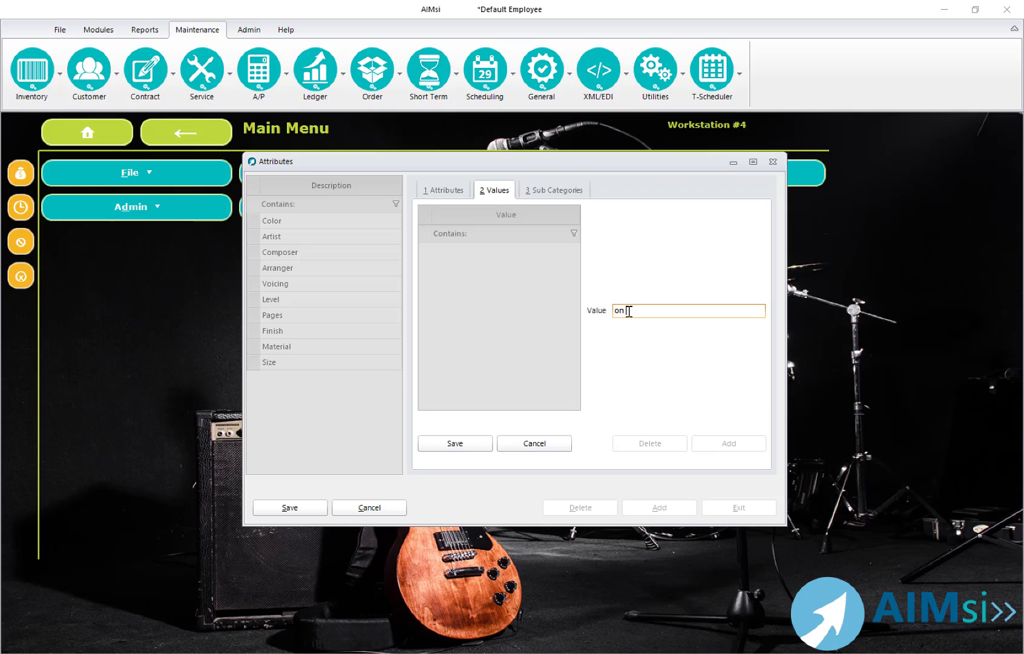
type(" oisplay")
left_click(470, 448)
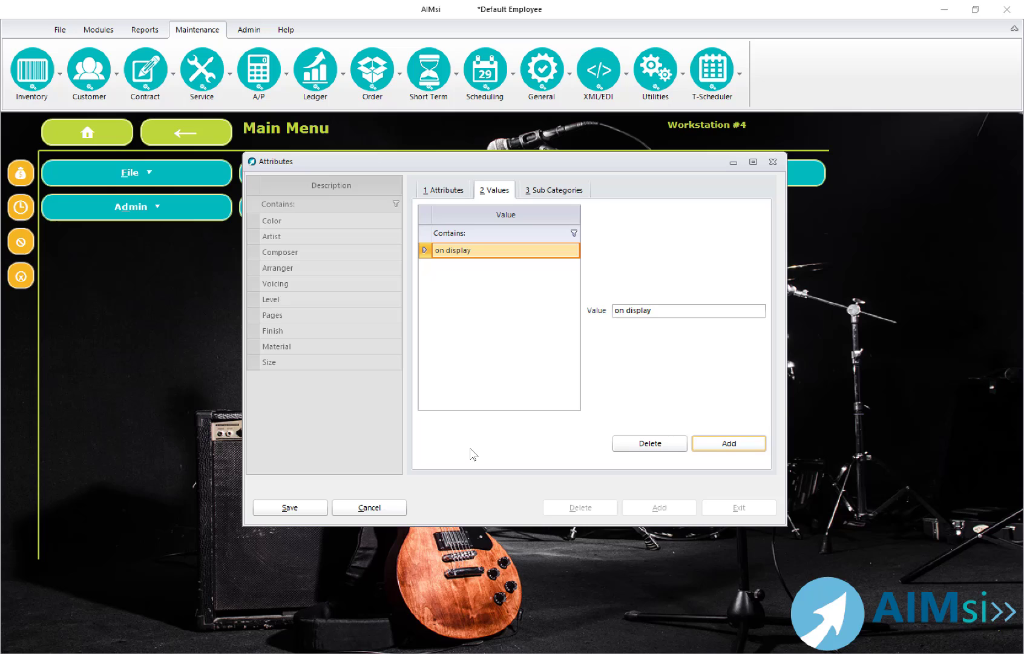
- Add "warehouse" and "closet" as further predefined values of the store location attribute
left_click(709, 442)
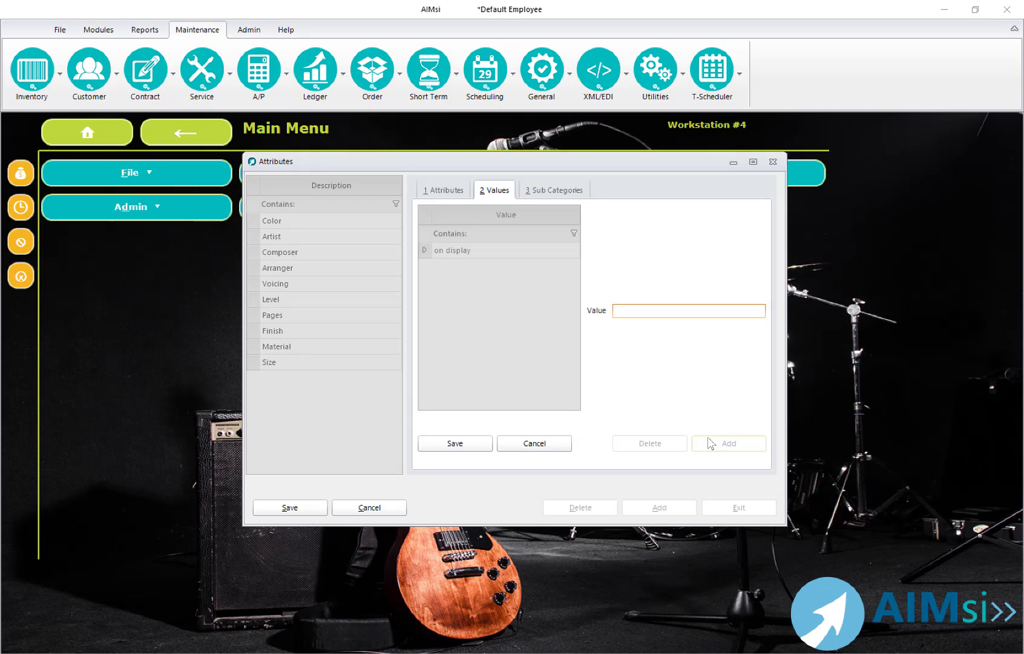
type("warehouse")
left_click(470, 444)
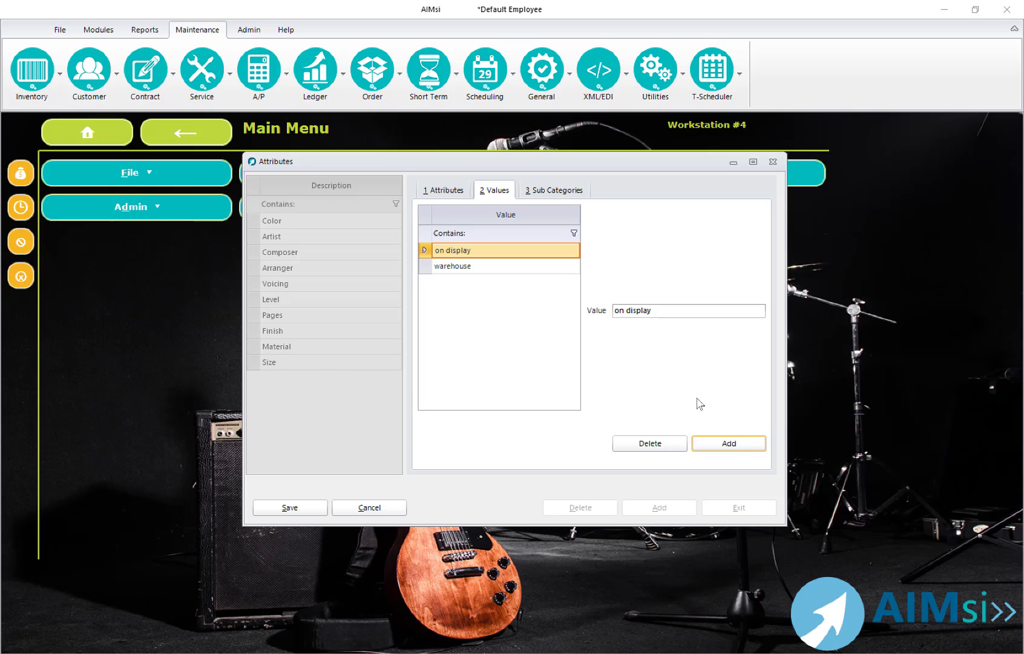
left_click(713, 442)
type("clos")
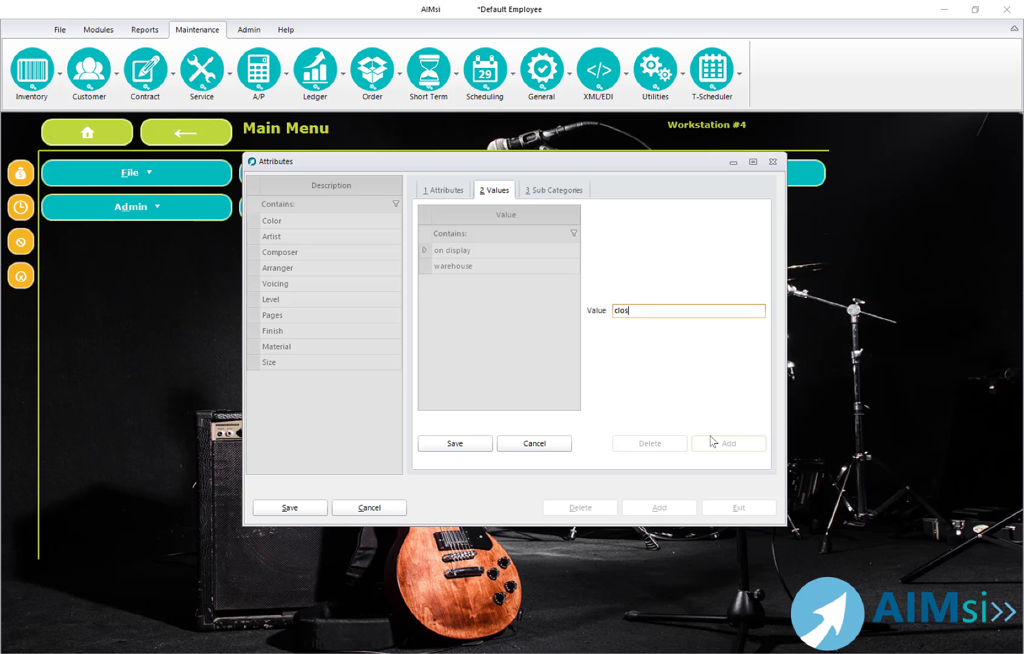
type("et")
left_click(475, 438)
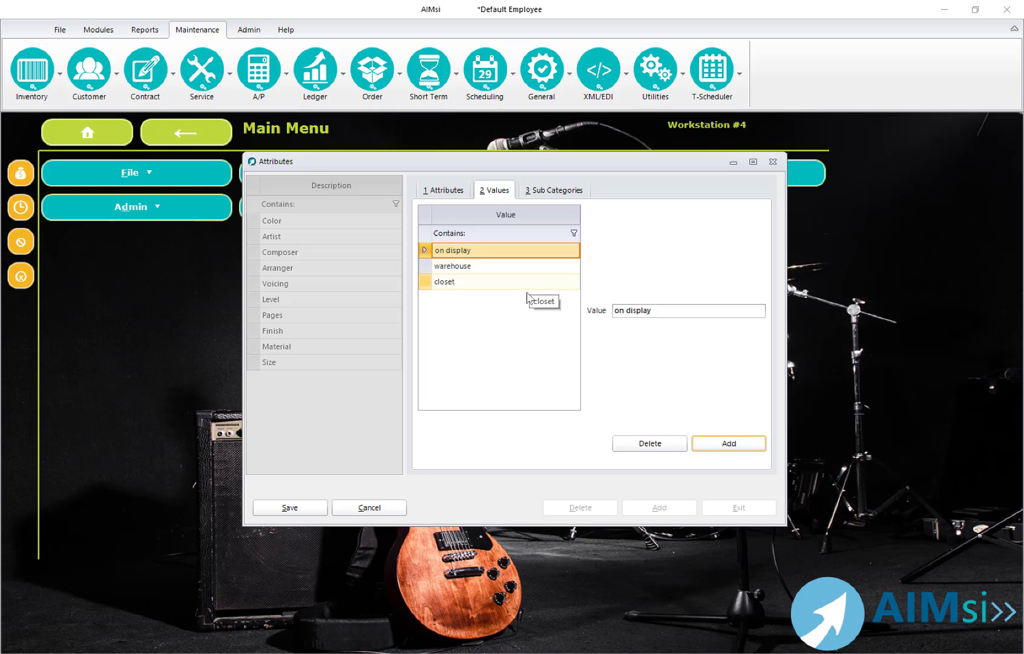
- Assign the attribute to all sub categories of the Band category, save it and close the attribute setup
left_click(562, 193)
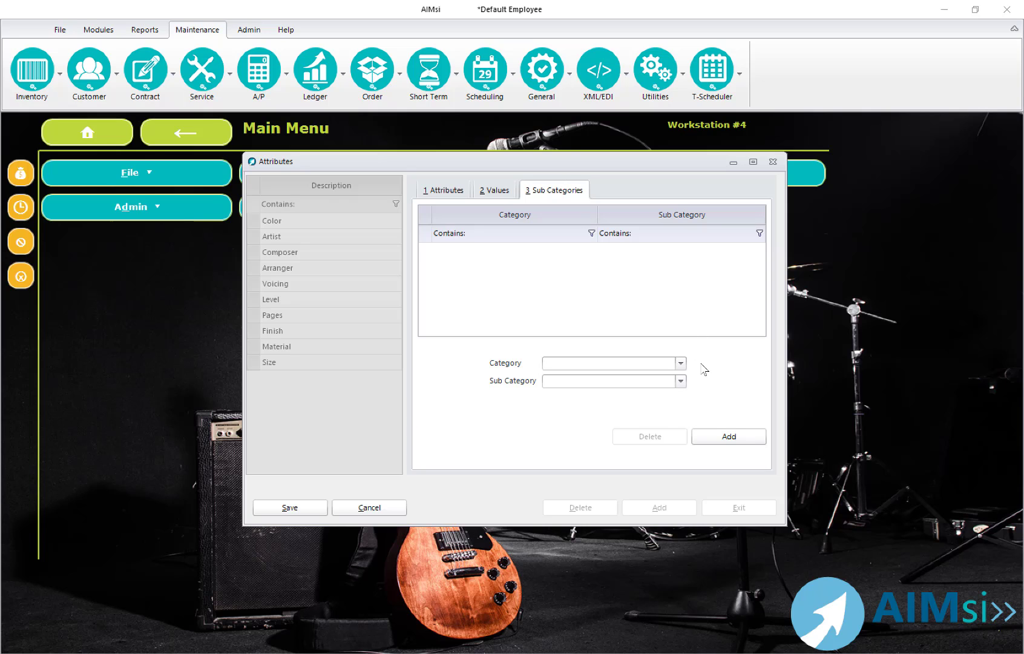
left_click(681, 363)
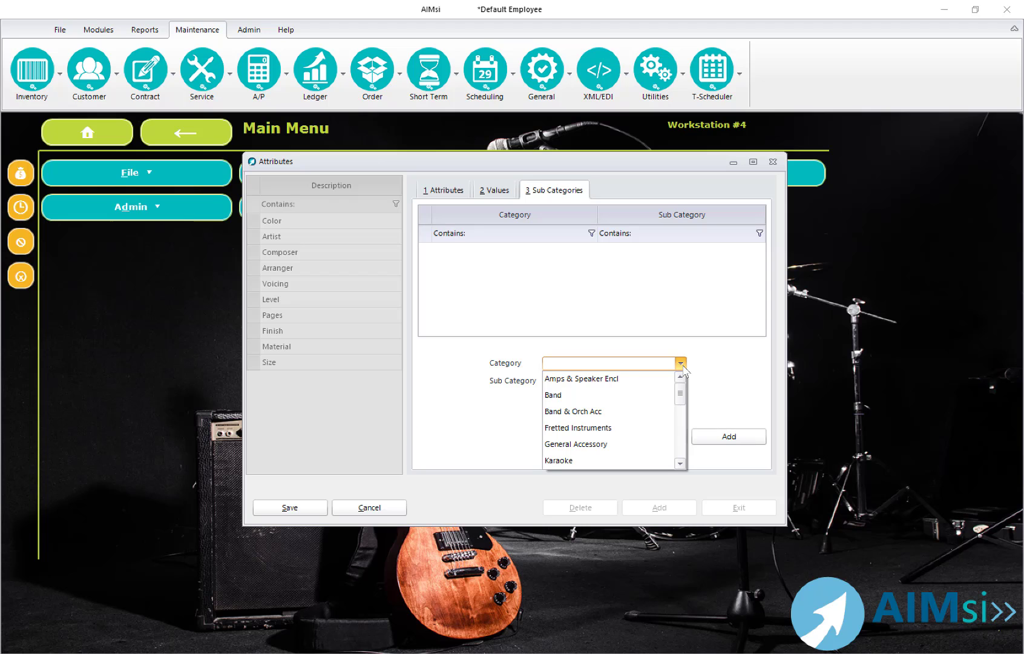
left_click(627, 399)
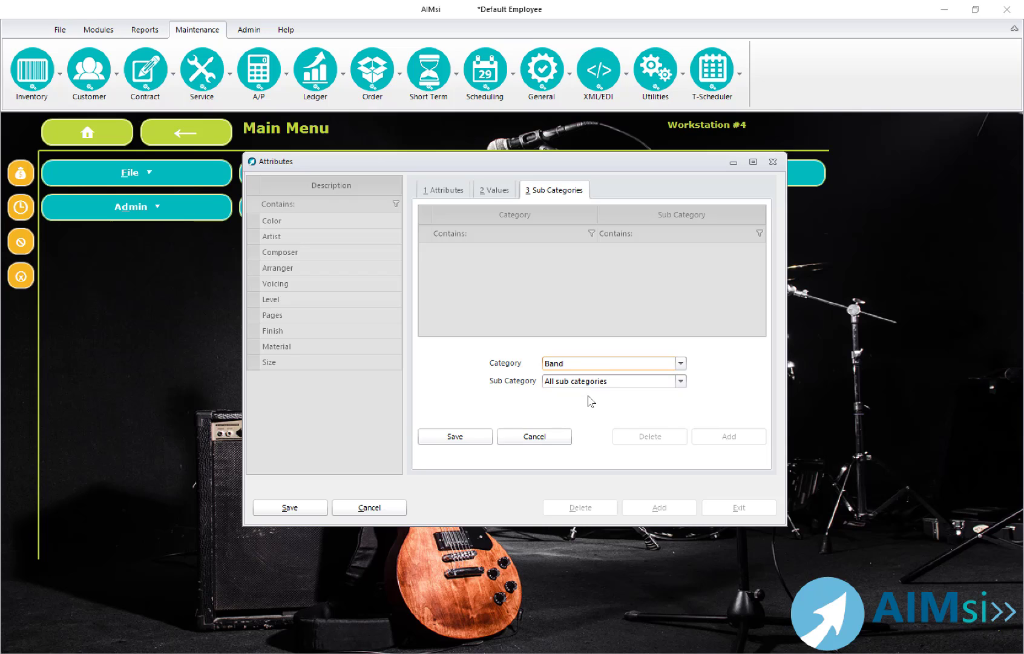
left_click(472, 438)
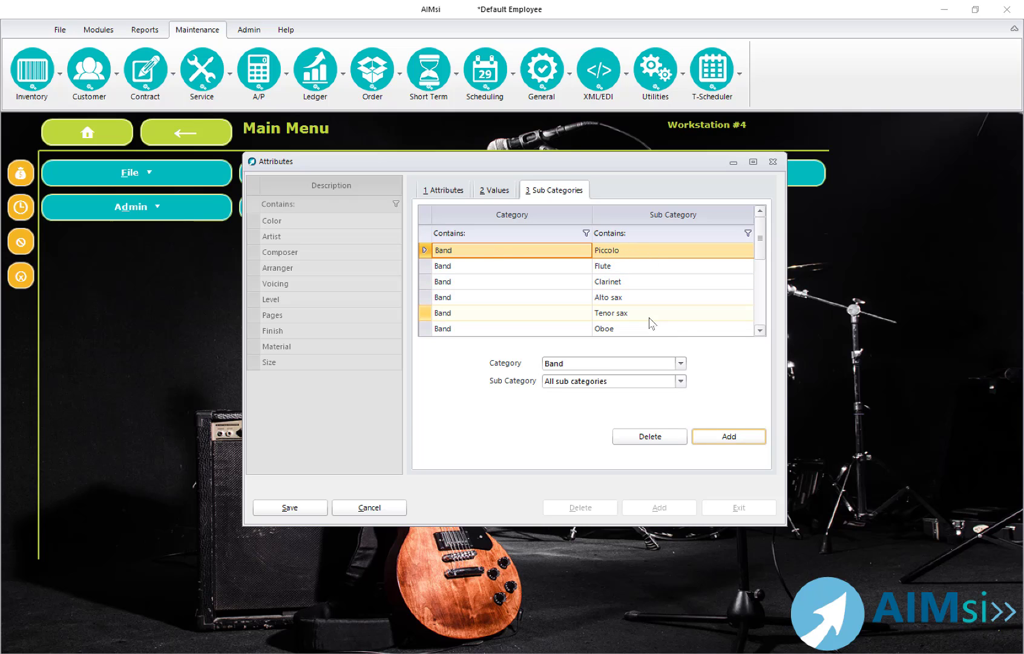
left_click(307, 508)
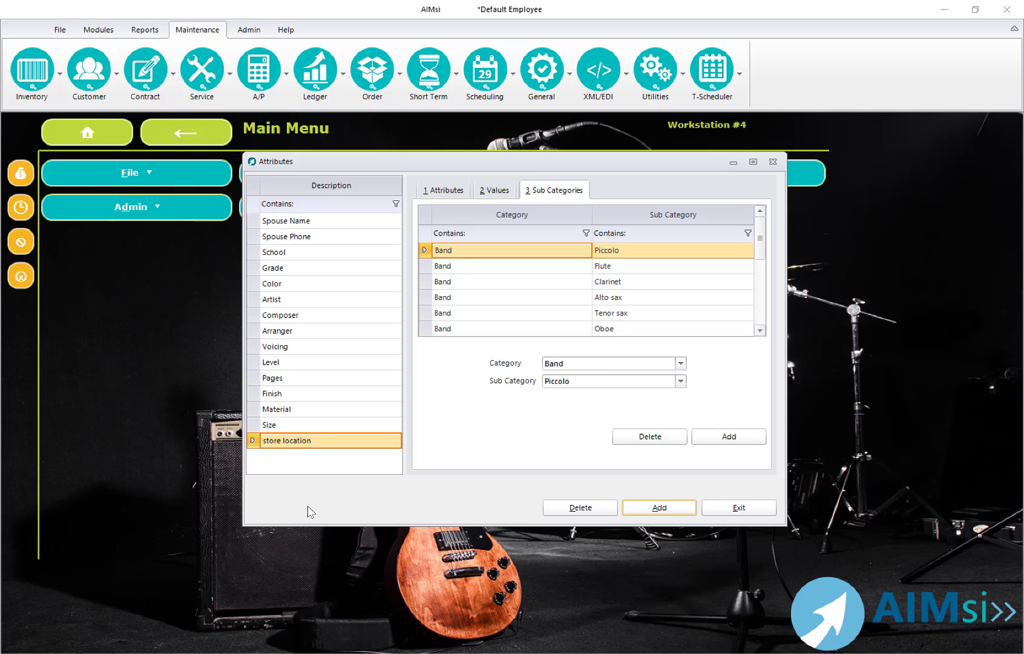
left_click(721, 509)
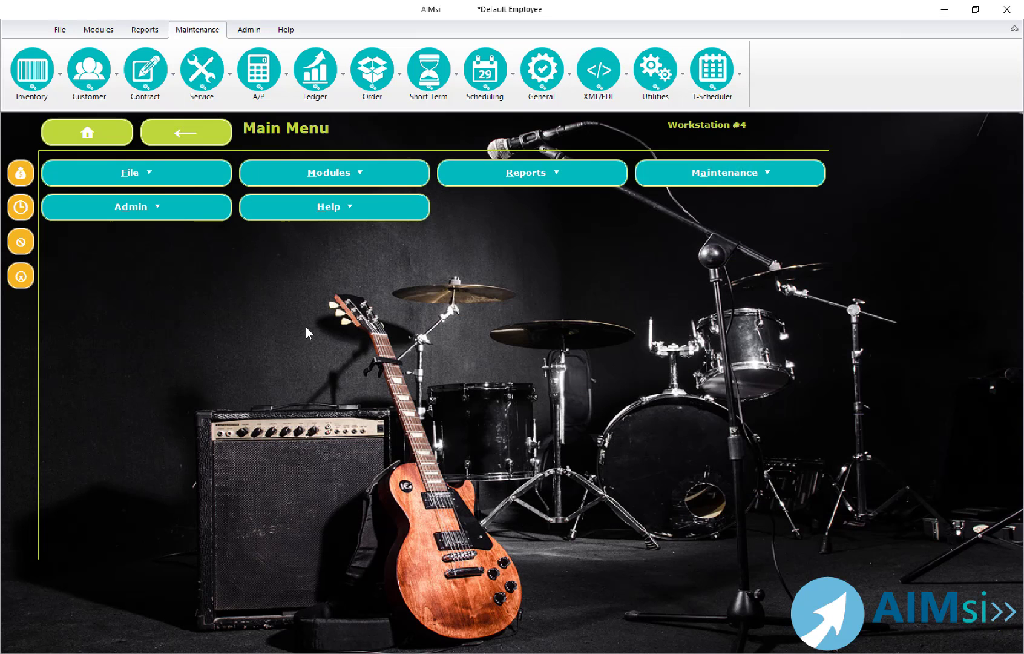
- Check which attributes are assigned to the Band Alto sax and Orchestra Violin sub categories in sub category maintenance
left_click(58, 89)
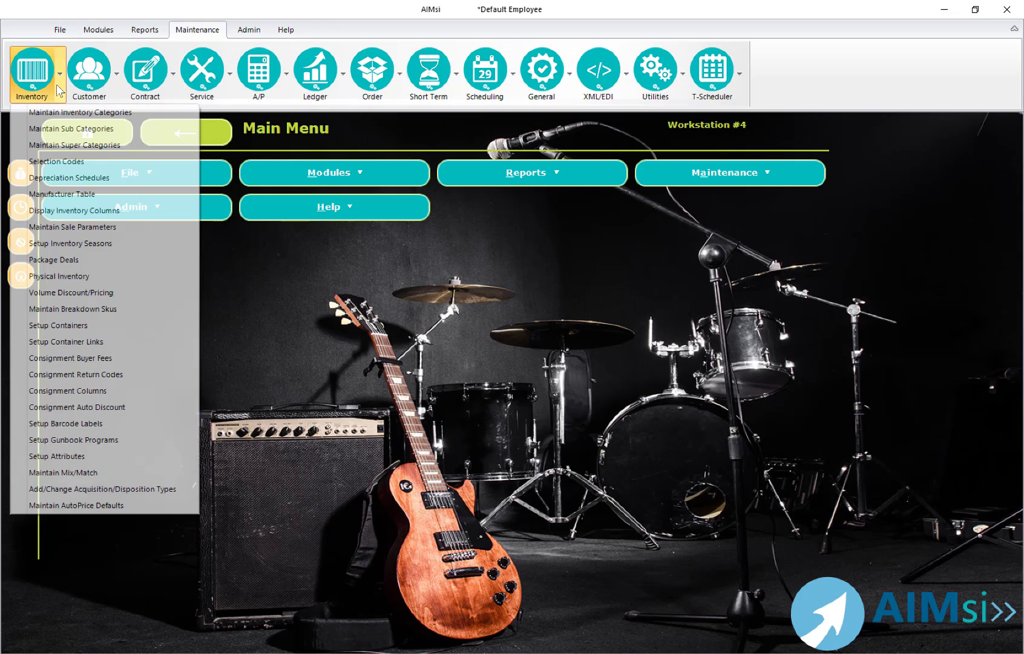
left_click(60, 128)
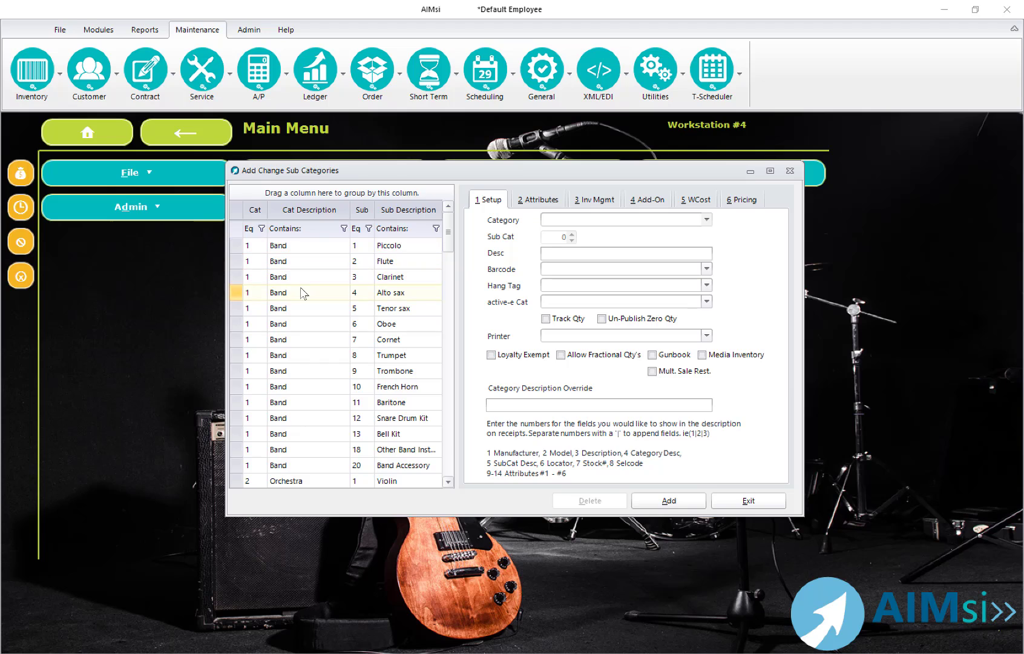
left_click(303, 292)
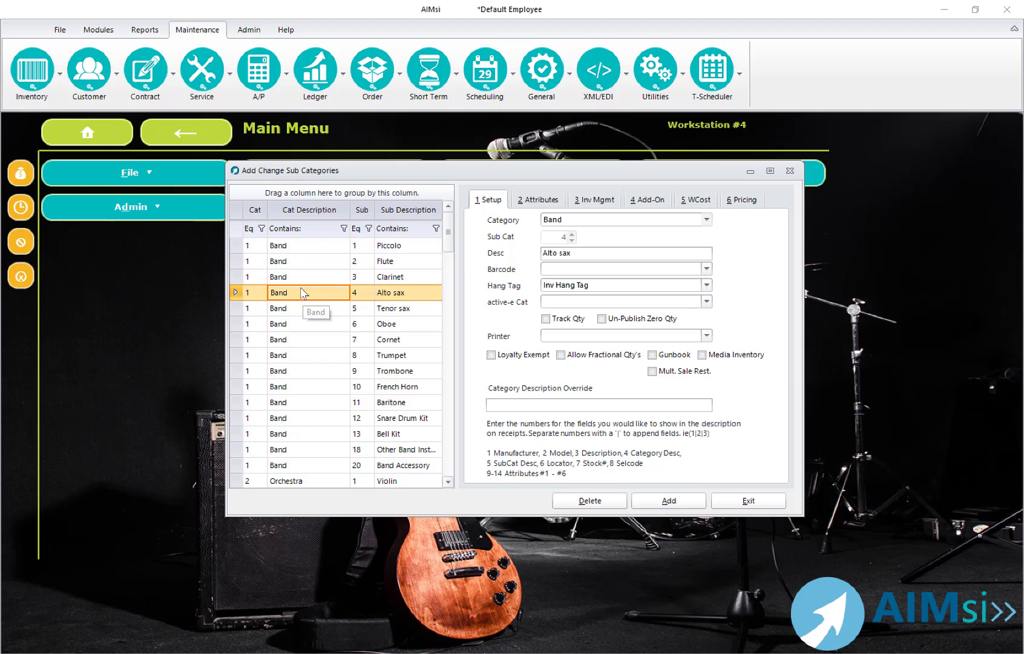
left_click(535, 201)
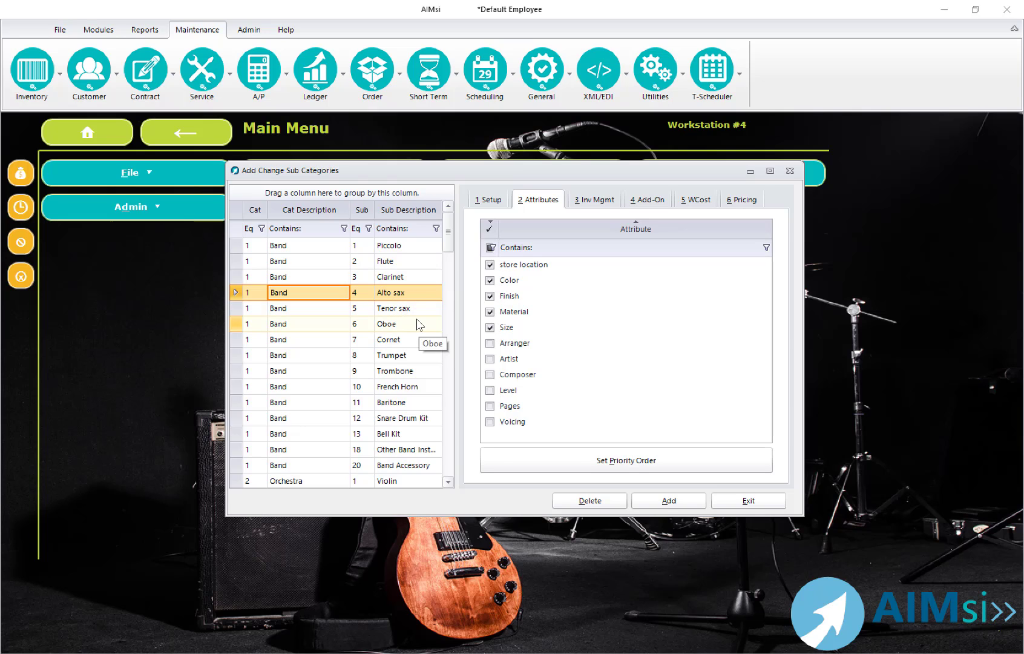
left_click(326, 481)
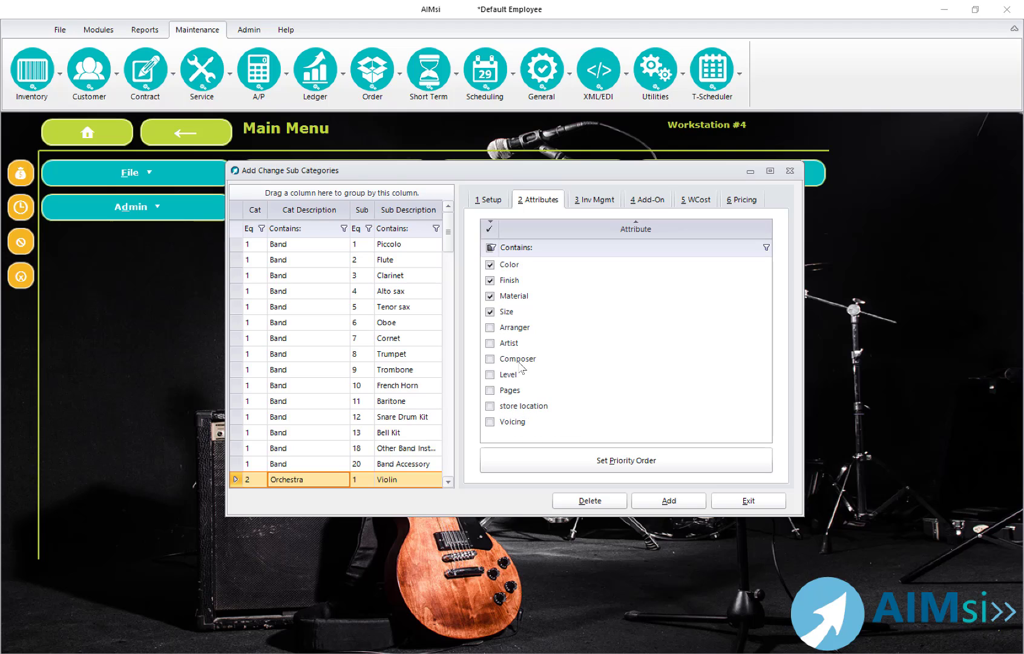
left_click(742, 501)
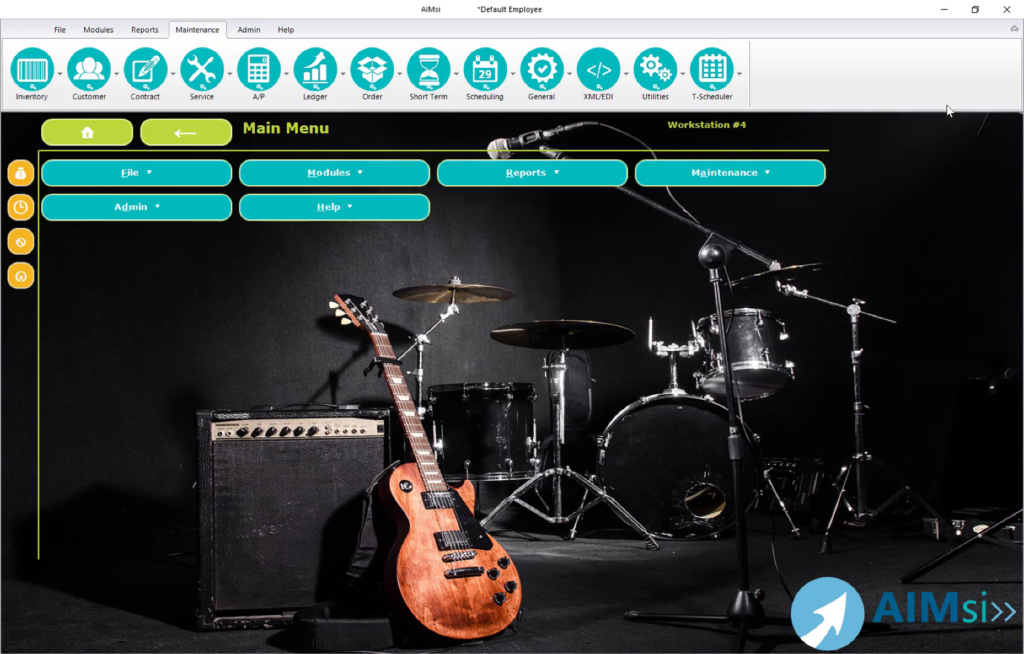
- Collapse the ribbon and open the form for adding a new inventory item
left_click(1014, 28)
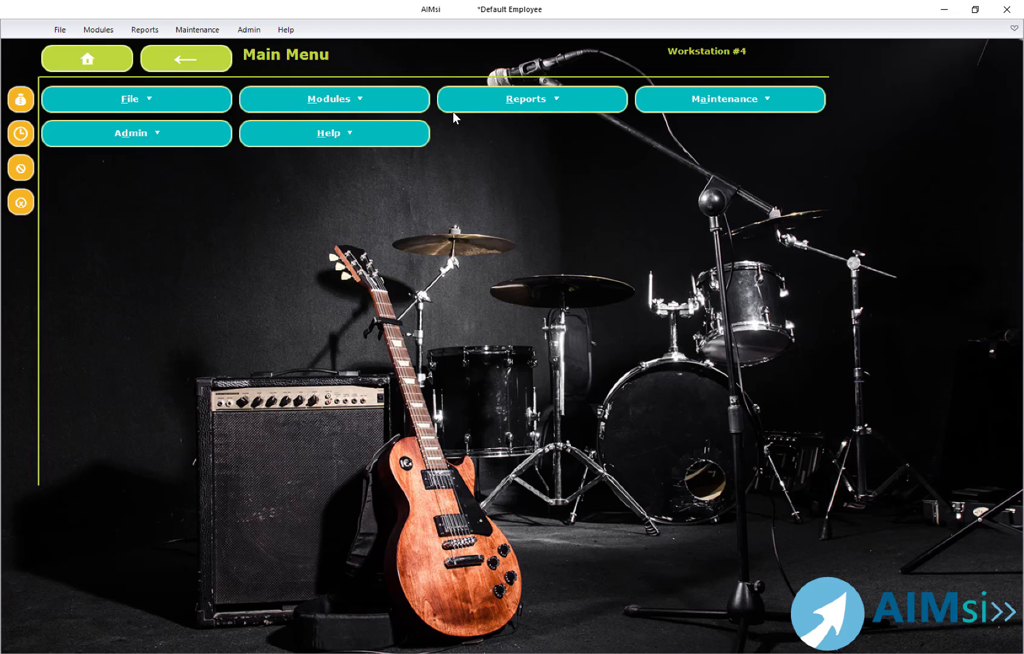
left_click(391, 103)
left_click(354, 113)
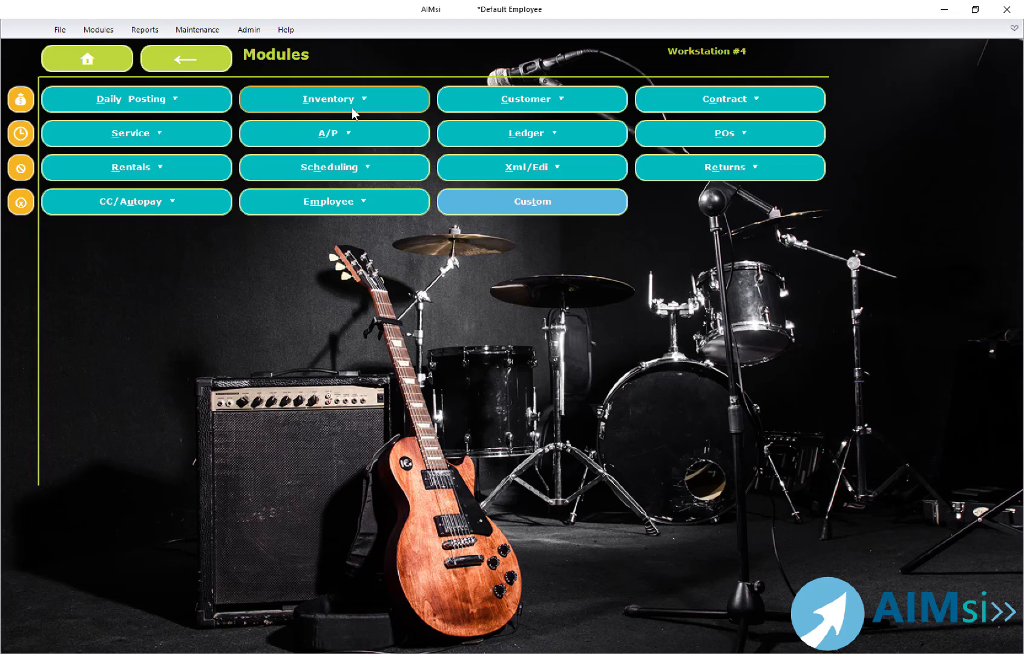
left_click(161, 100)
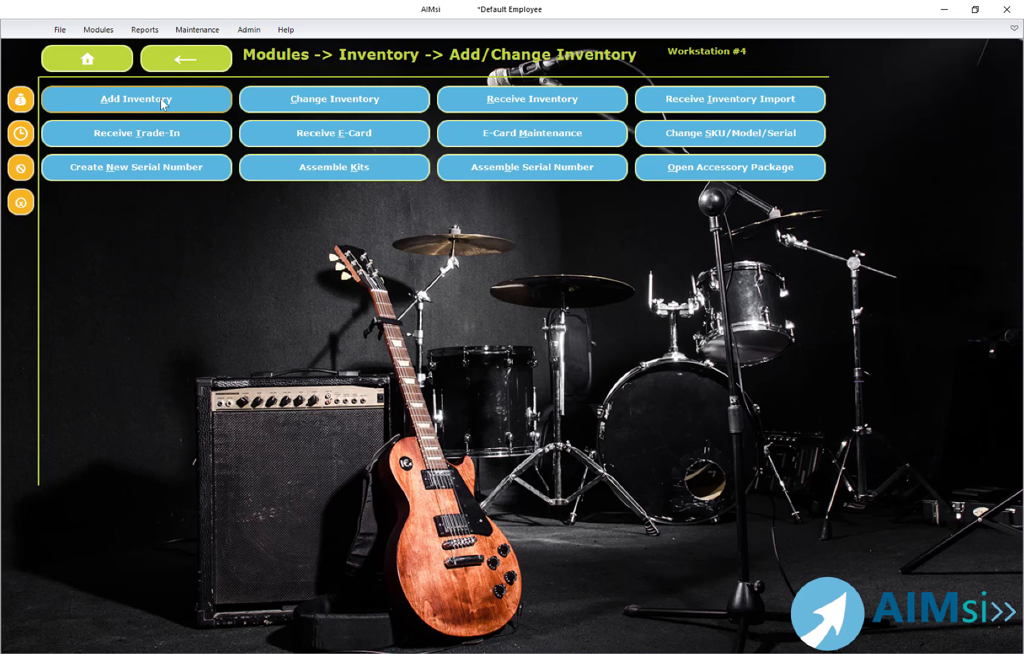
left_click(162, 103)
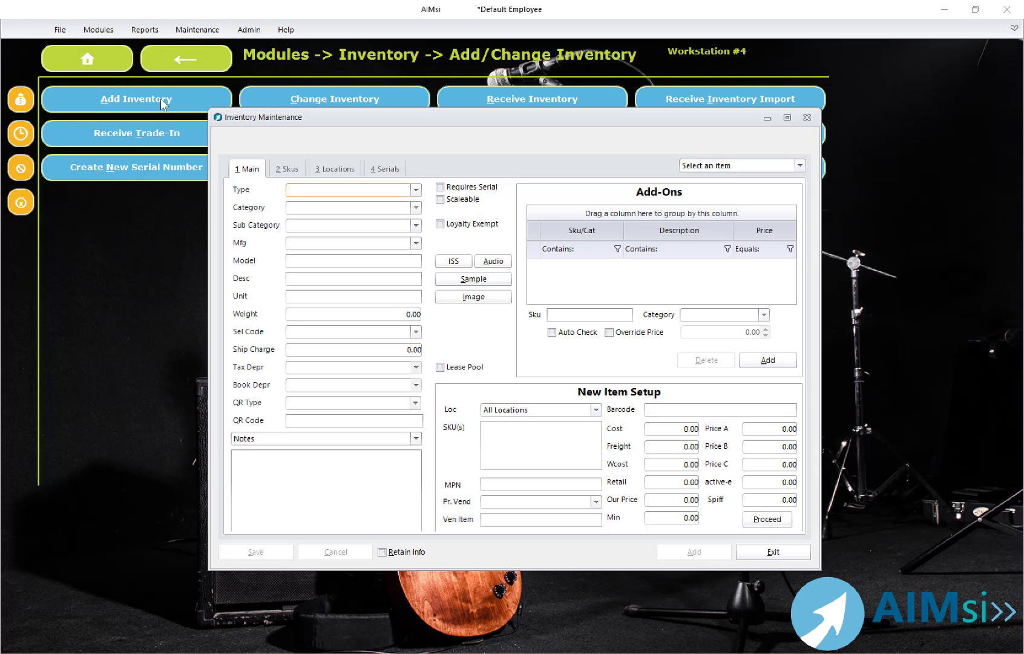
- Classify the new inventory item as type Serialized, category Band and sub category Flute
type("Serialized")
key("Tab")
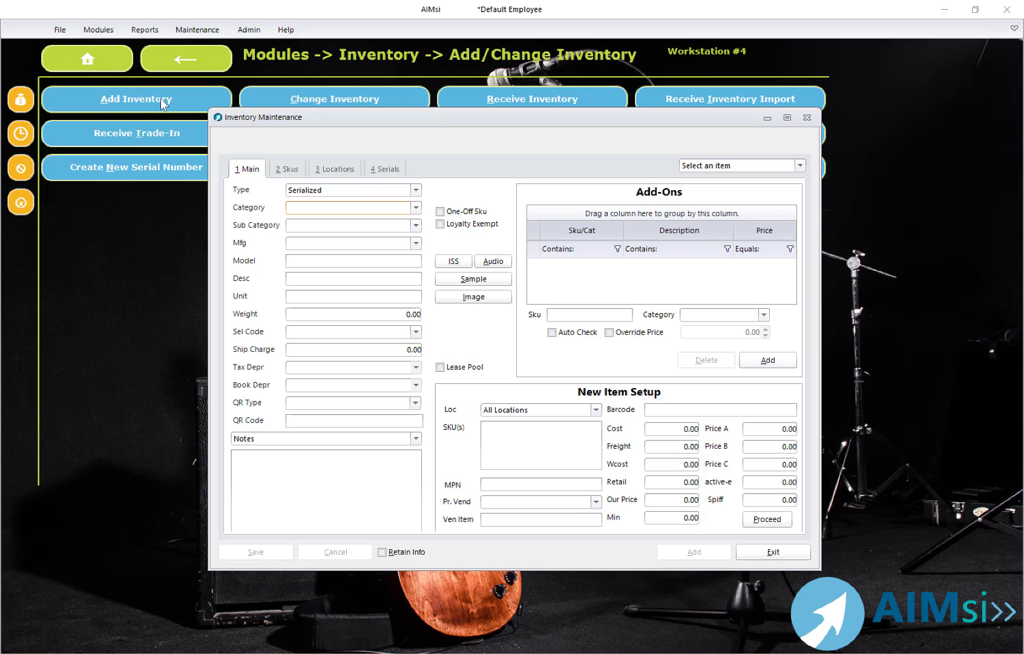
type("Band")
type("Flute")
key("Tab")
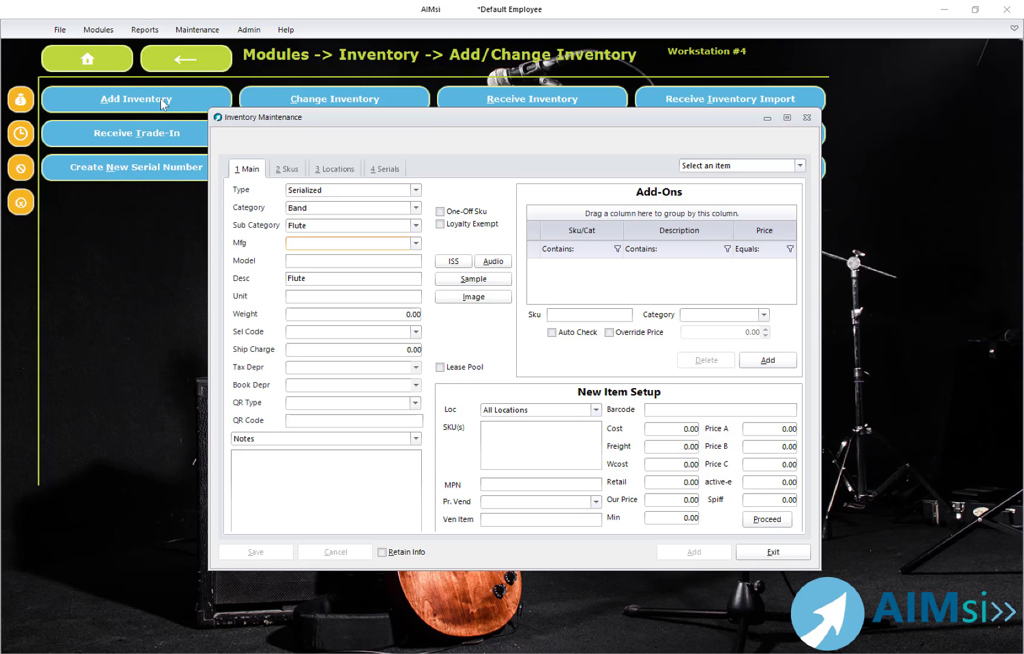
- Set the flute's manufacturer to Selmer and its model to 2343EDKK, and proceed to its SKU details
type("S")
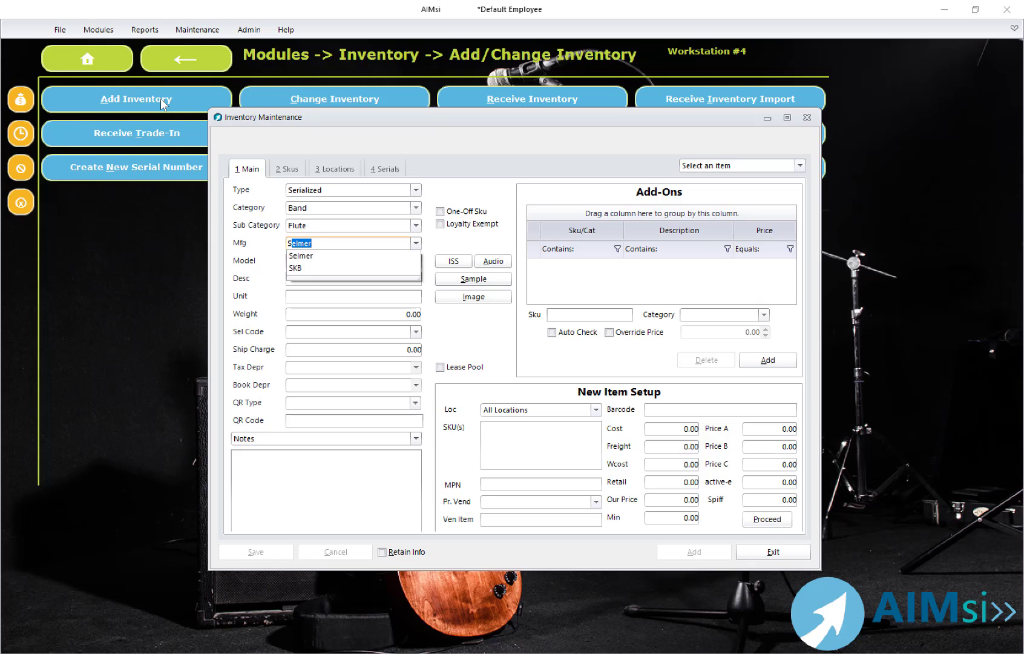
key("Tab")
type("23")
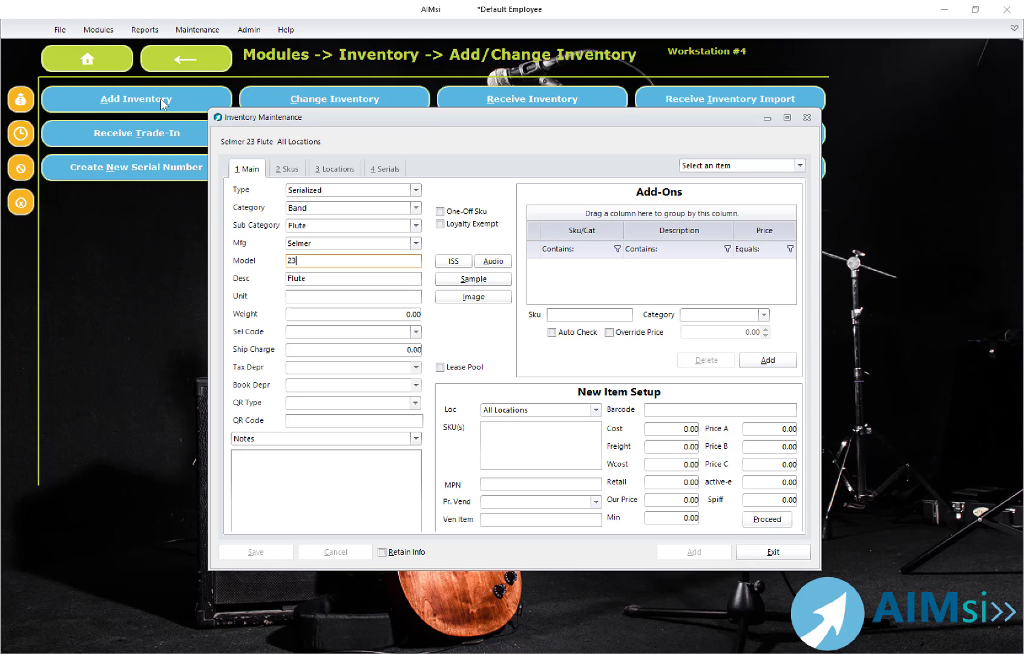
type("43EDKK")
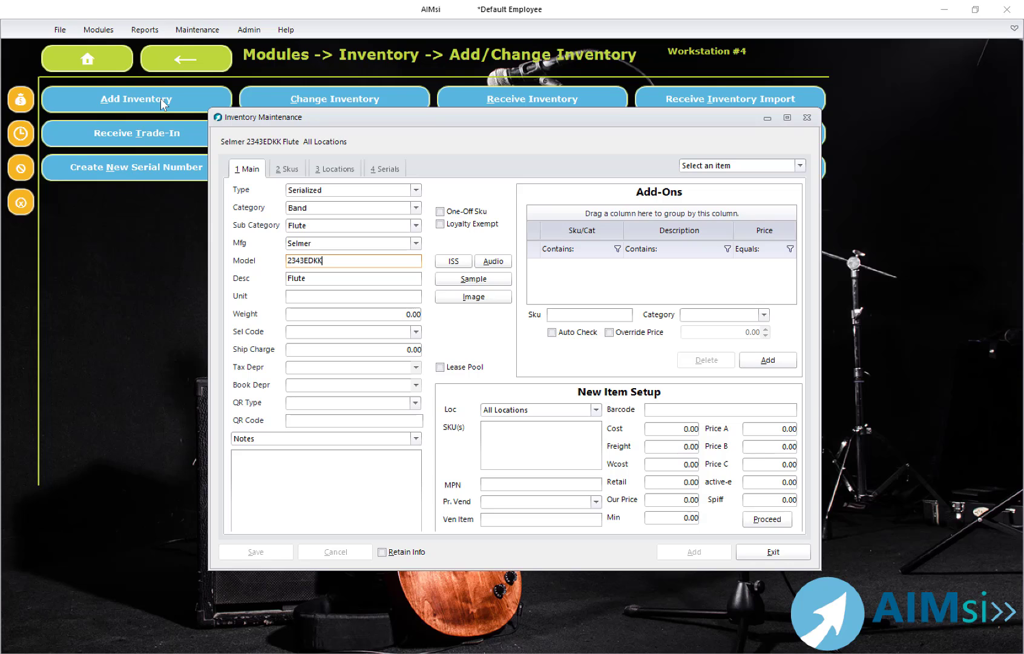
key("Tab")
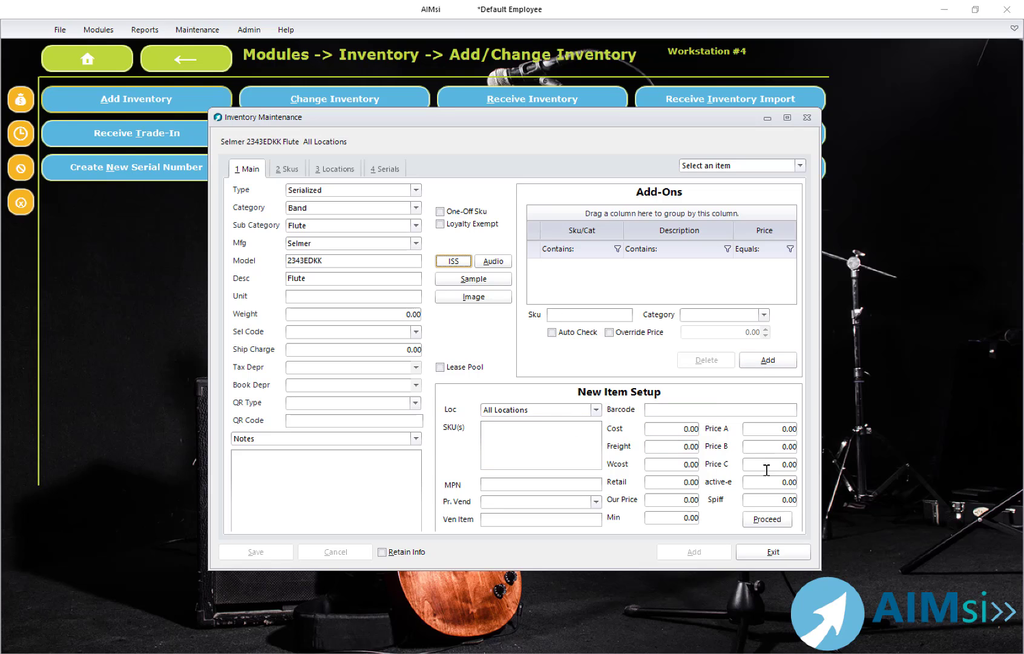
left_click(753, 519)
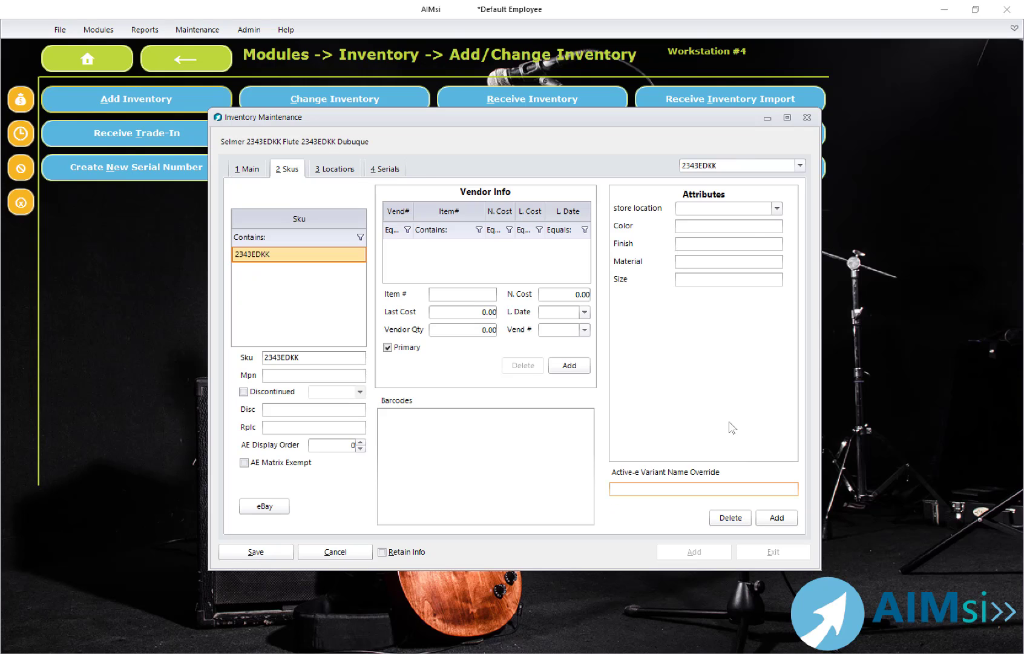
- Set the flute SKU's store location attribute to warehouse and its color to silver, and save the item
left_click(773, 210)
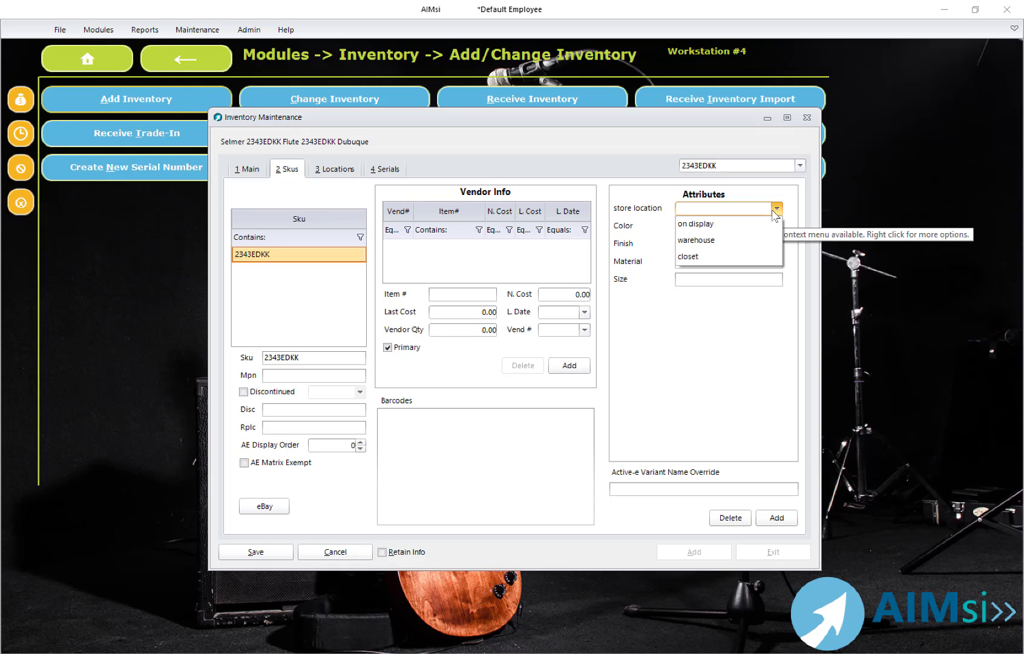
left_click(734, 240)
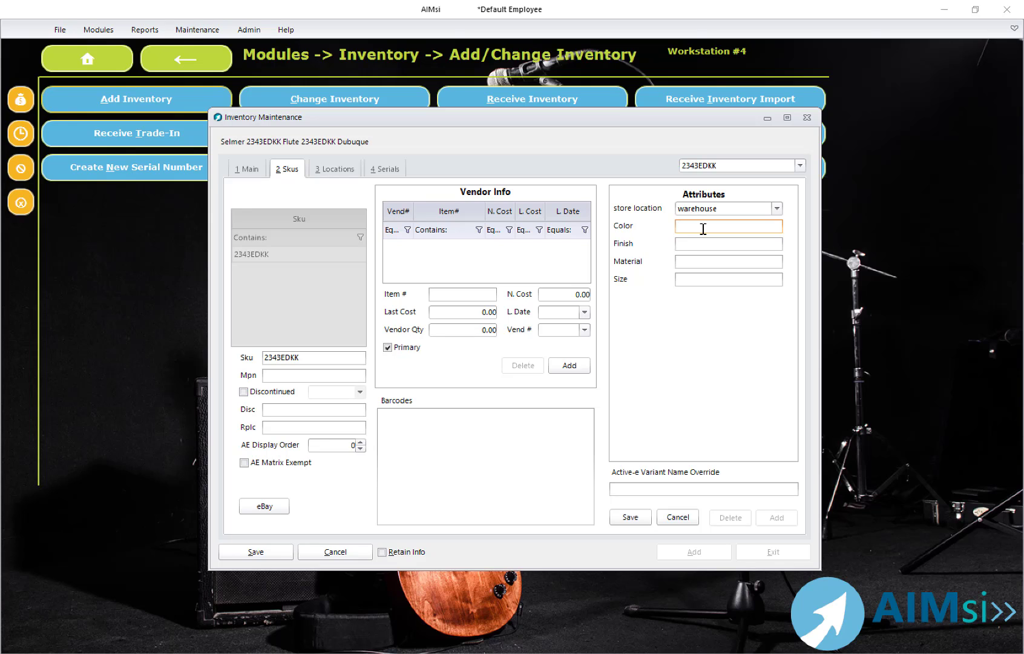
type("silver")
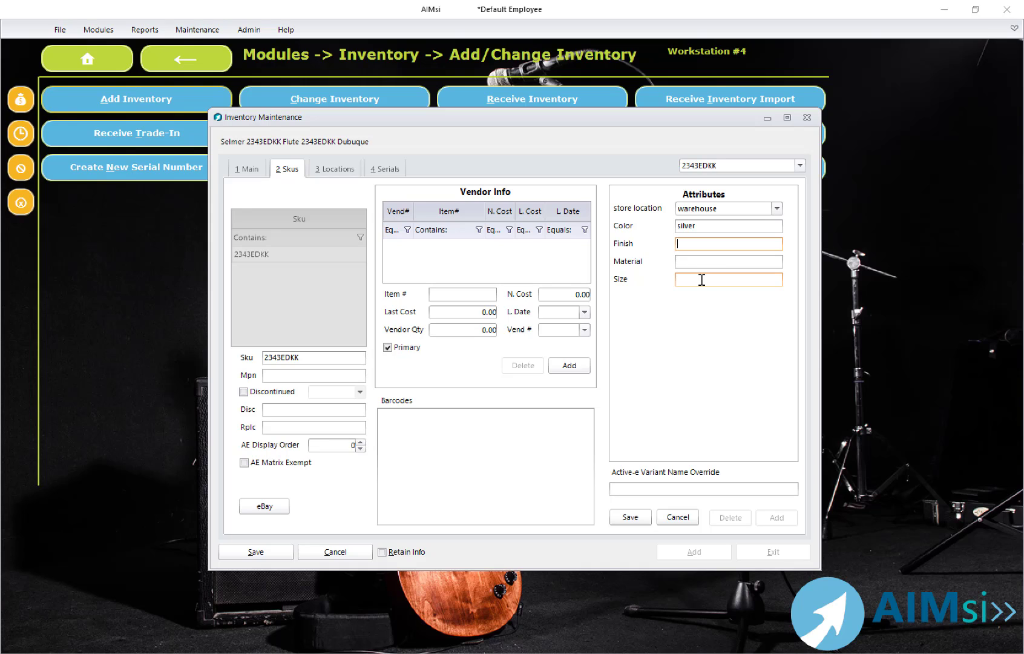
left_click(277, 556)
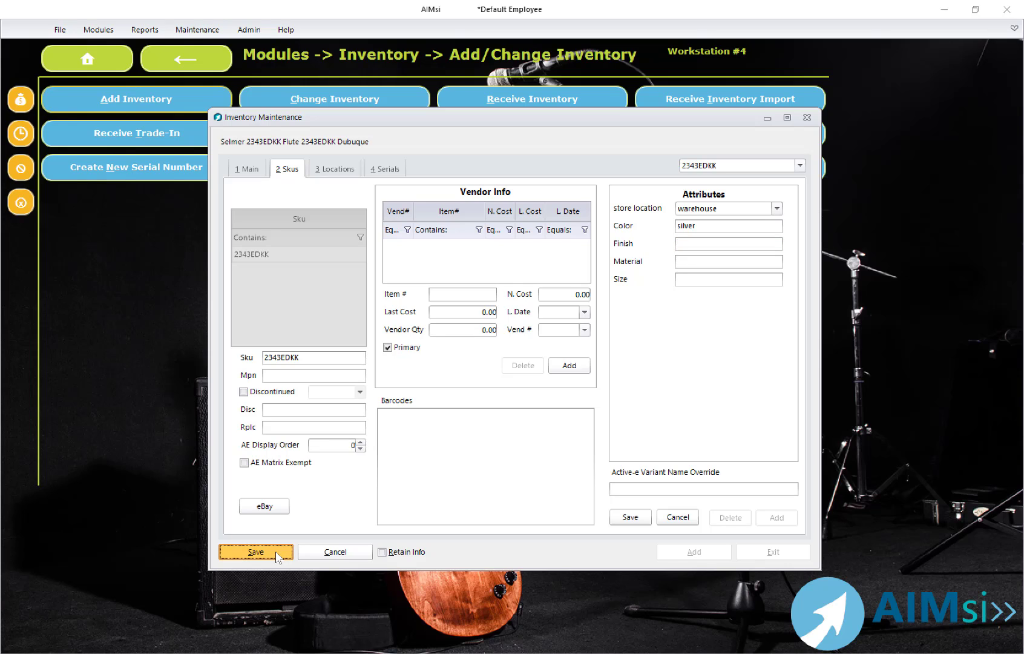